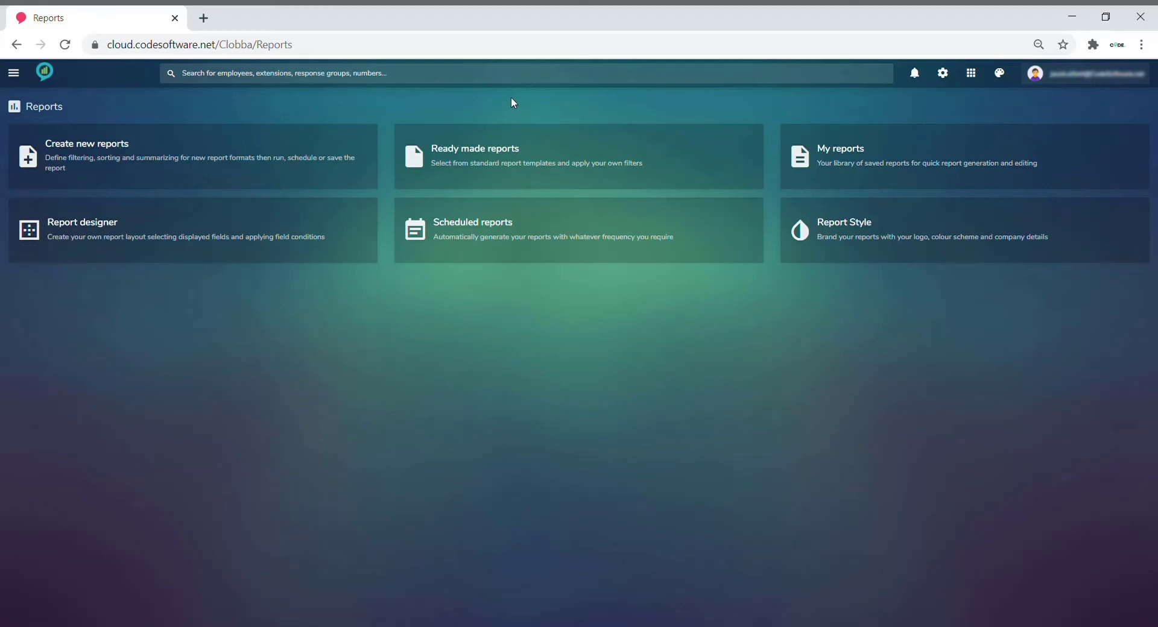
Look at the Ready made reports, then go back and open the My reports library.
left_click(486, 162)
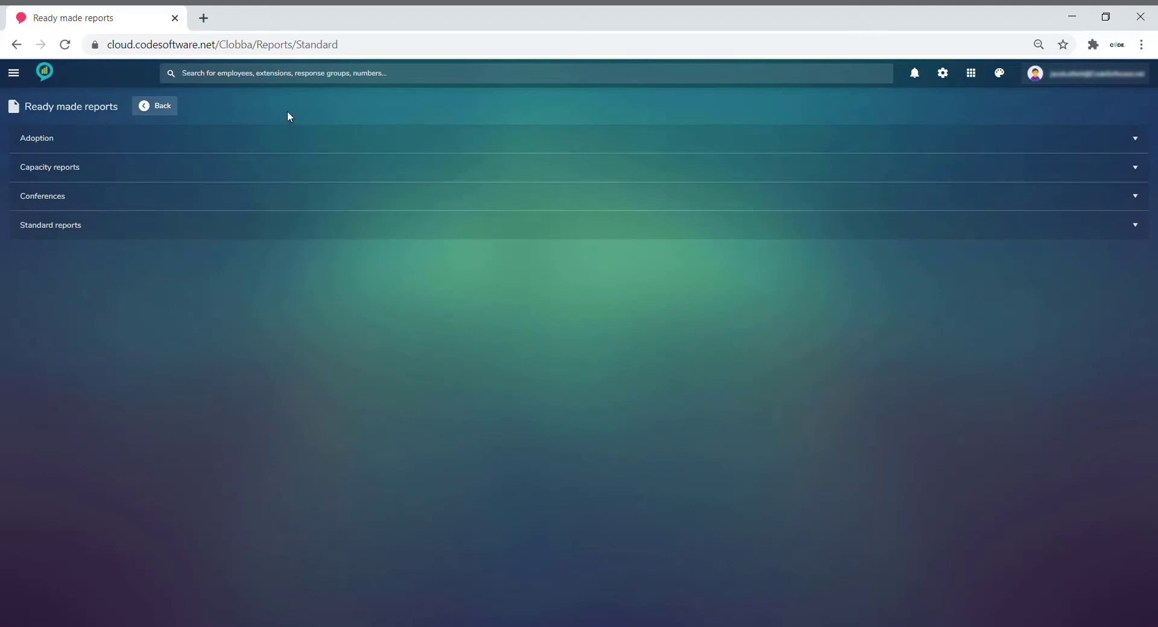
left_click(173, 110)
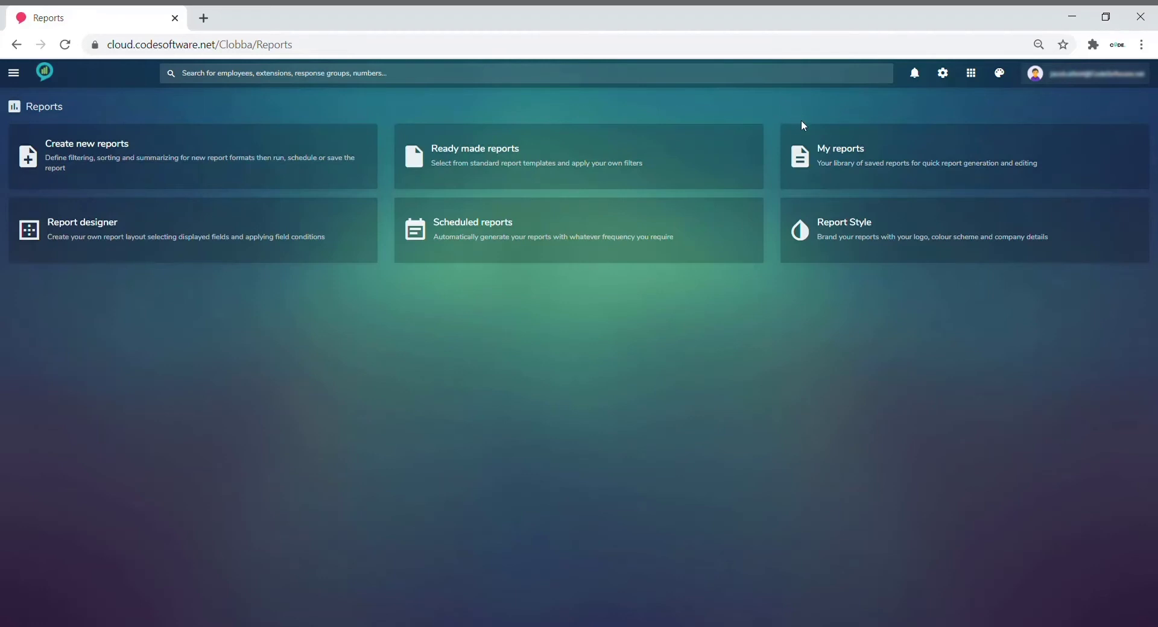
left_click(812, 156)
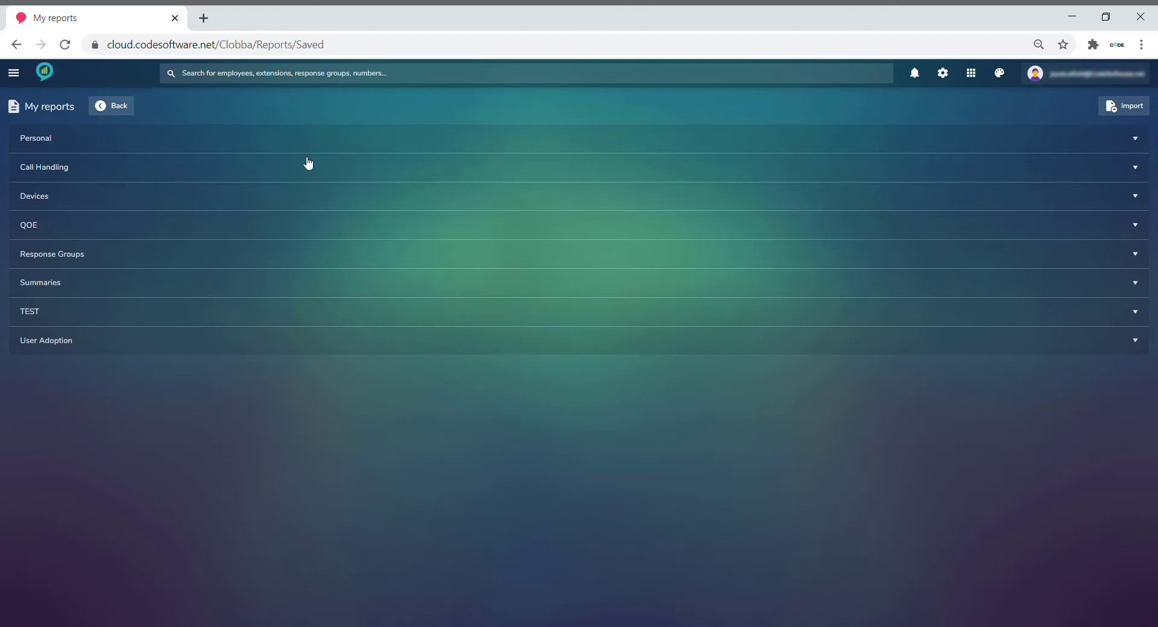
left_click(295, 174)
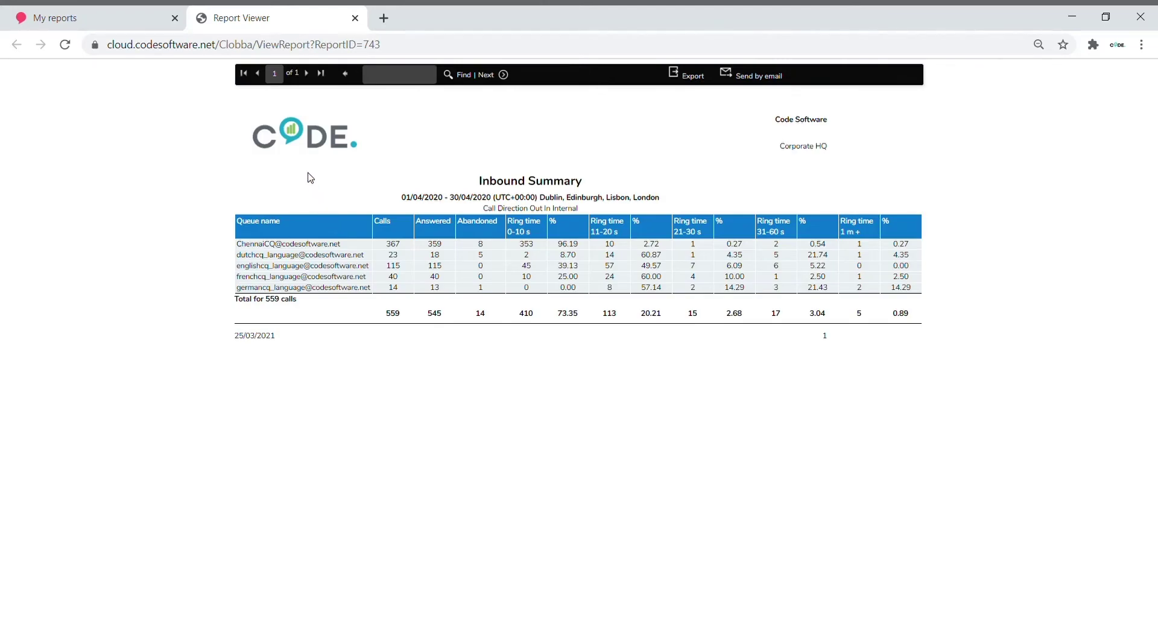
key("ctrl+w")
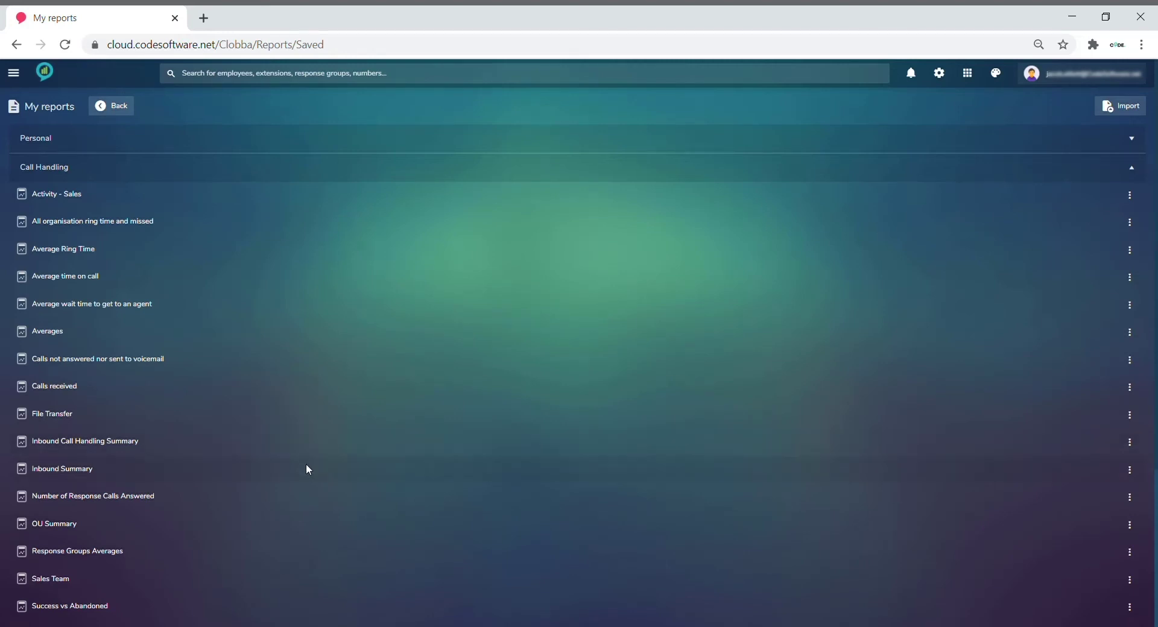
Open the Inbound Summary report in the builder from its row's actions menu.
left_click(1129, 470)
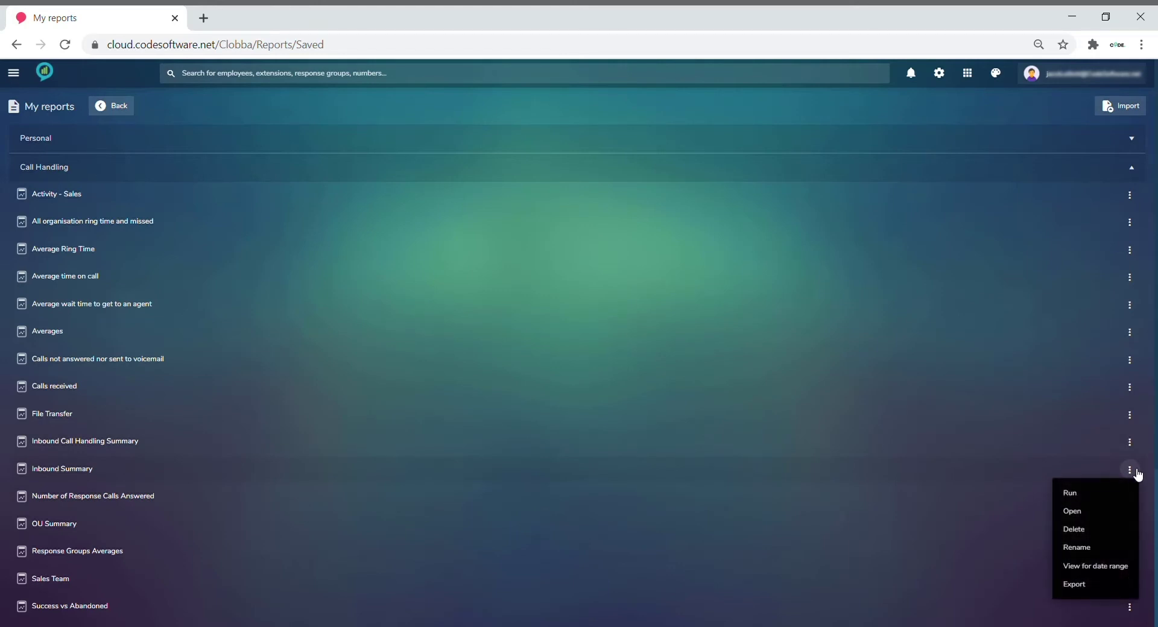
left_click(1074, 512)
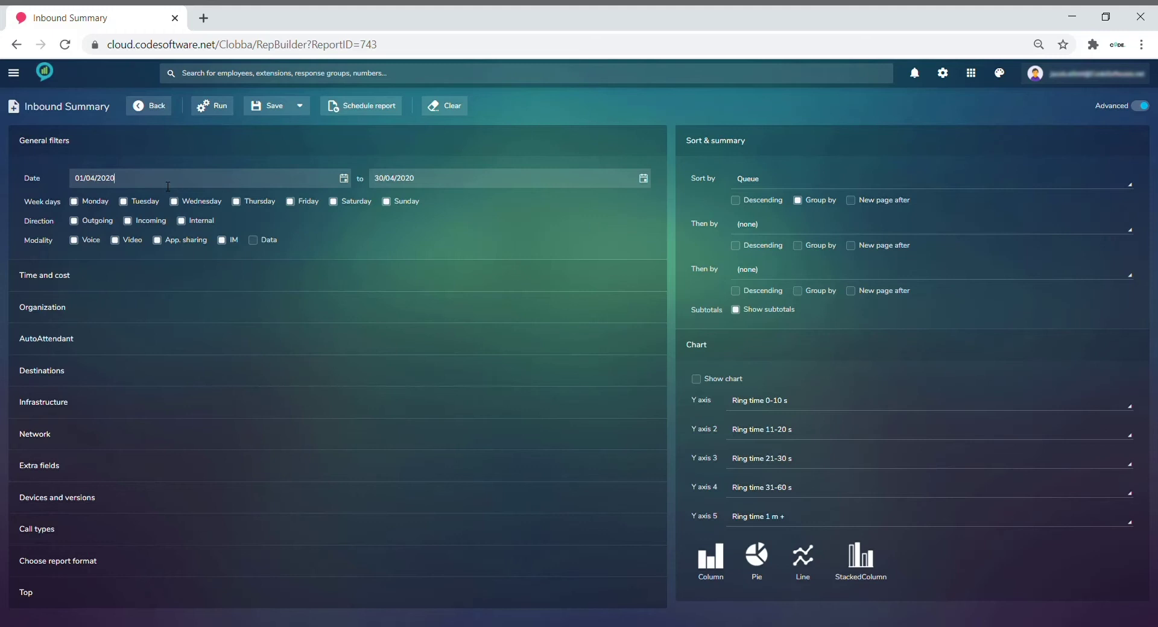
Replace both fixed April 2020 dates with the relative shortcut d.
key("ctrl+a")
type("d")
left_click(391, 185)
key("ctrl+a")
type("d")
Change both date fields from d to the shortcut w.
left_click(68, 177)
key("ctrl+a")
type("w")
left_click(387, 187)
key("ctrl+a")
type("w")
left_click(301, 109)
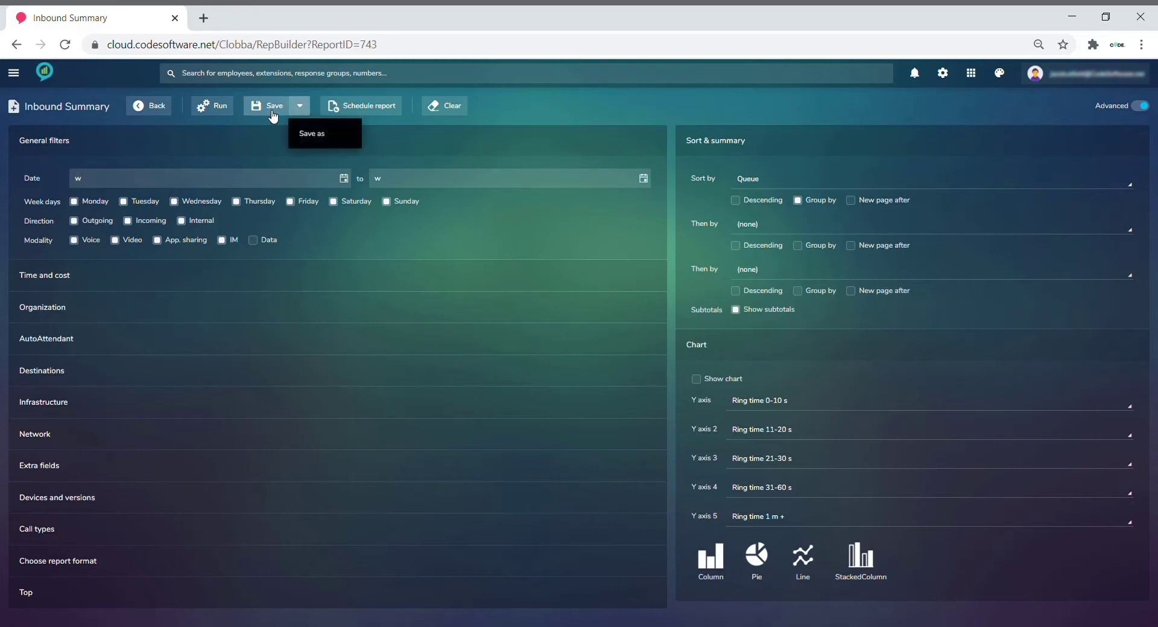
left_click(315, 135)
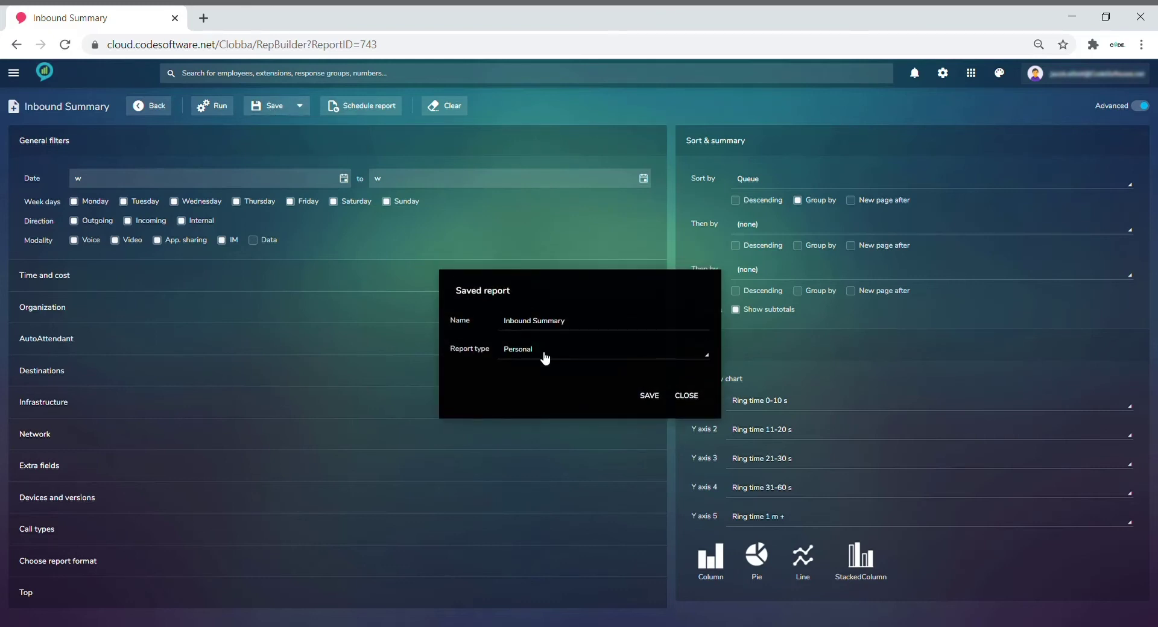
left_click(546, 355)
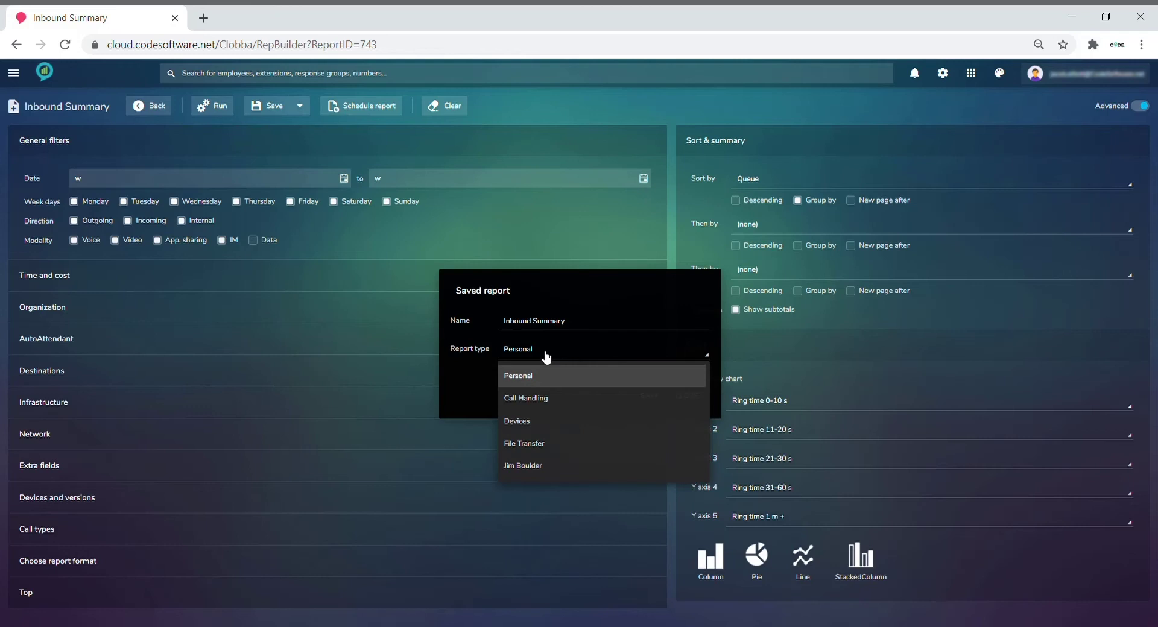
left_click(564, 277)
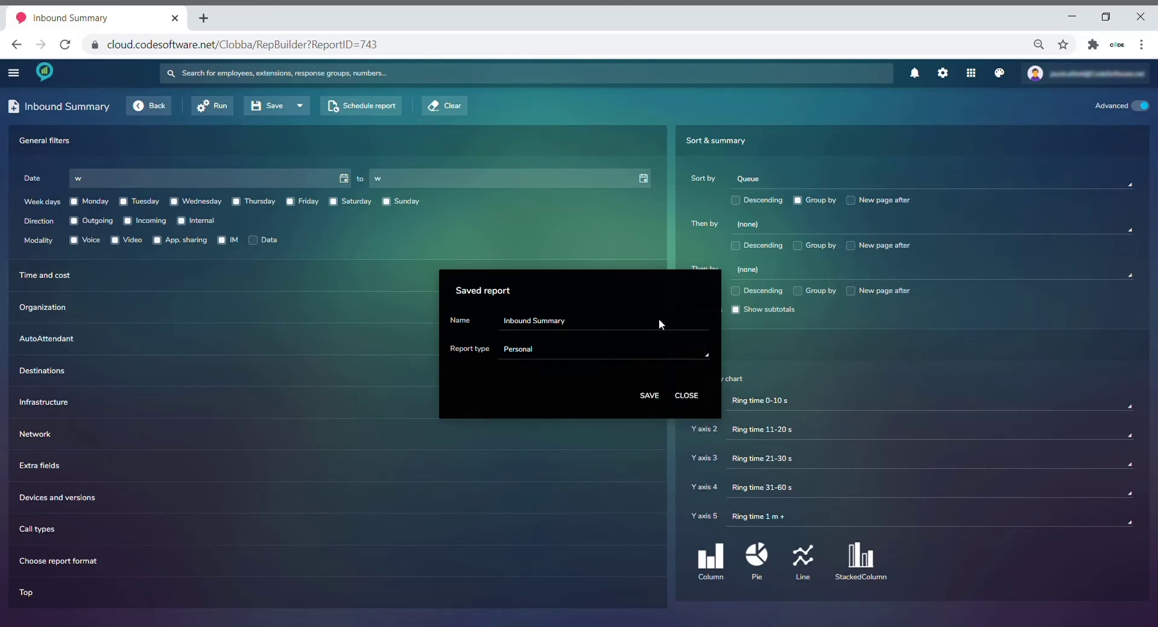
left_click(687, 396)
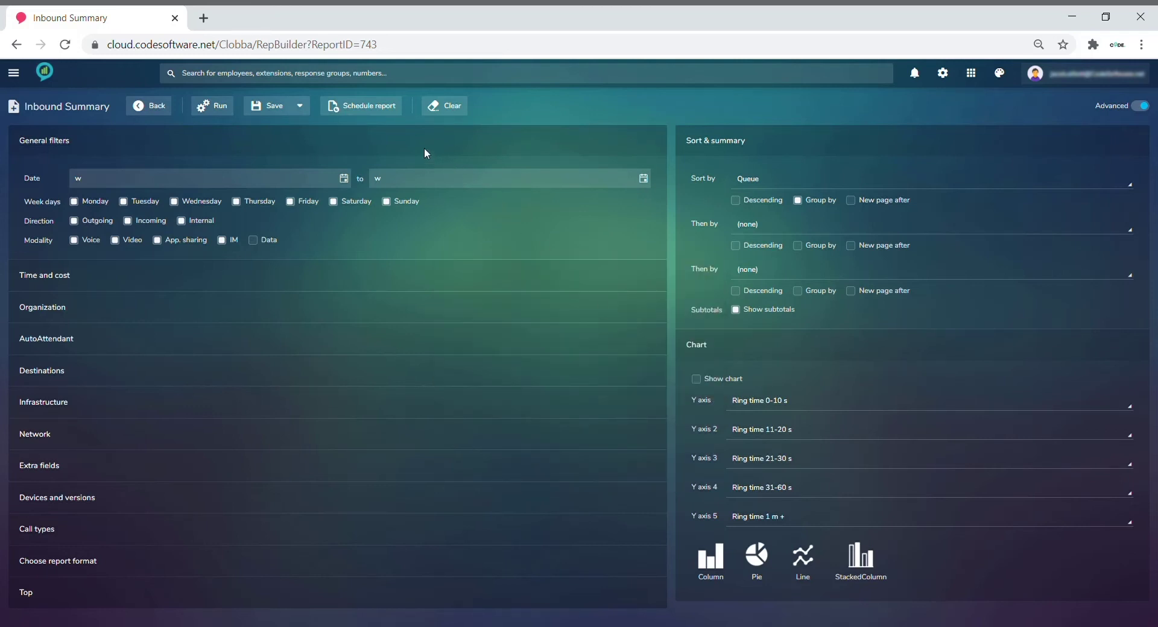
Start a new schedule for the report with Daily frequency.
left_click(364, 111)
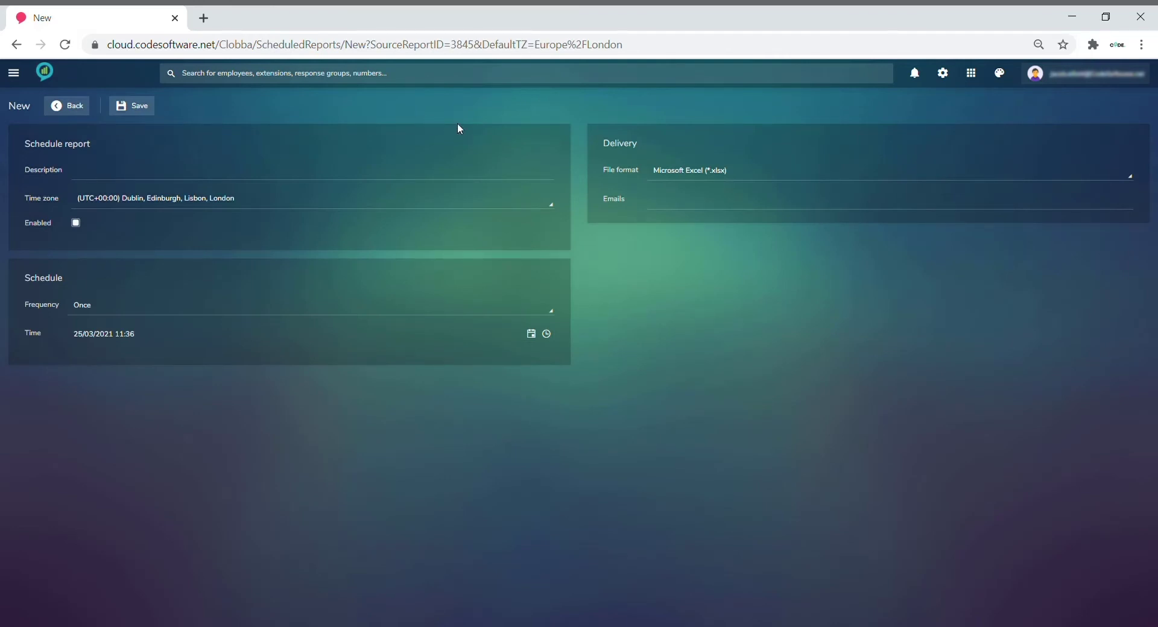
left_click(237, 311)
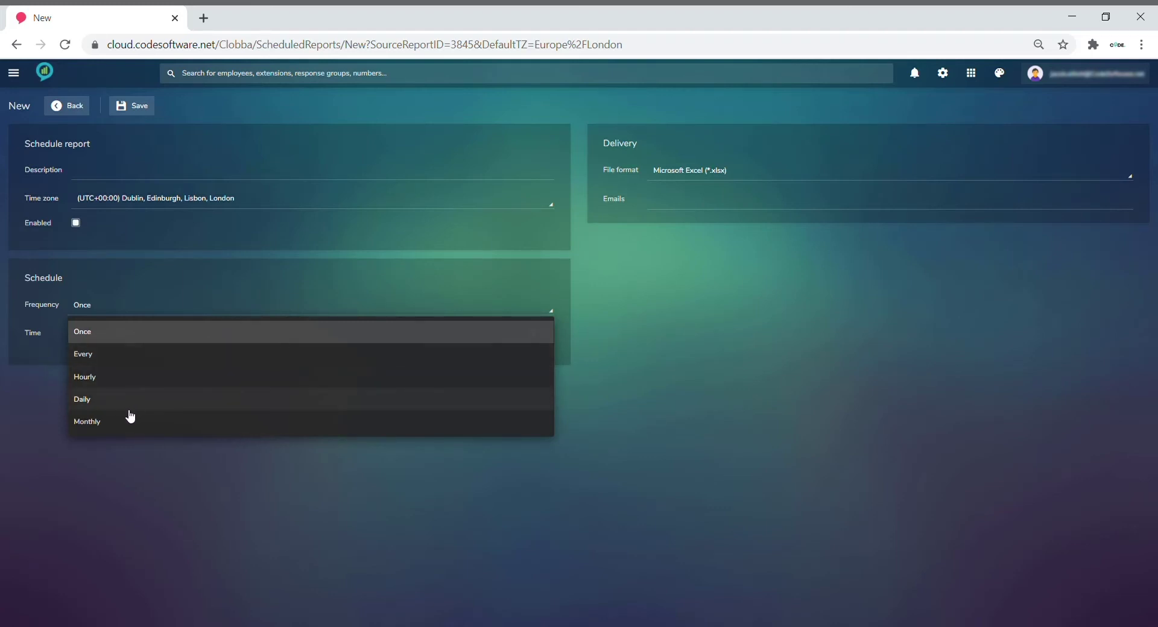
left_click(96, 406)
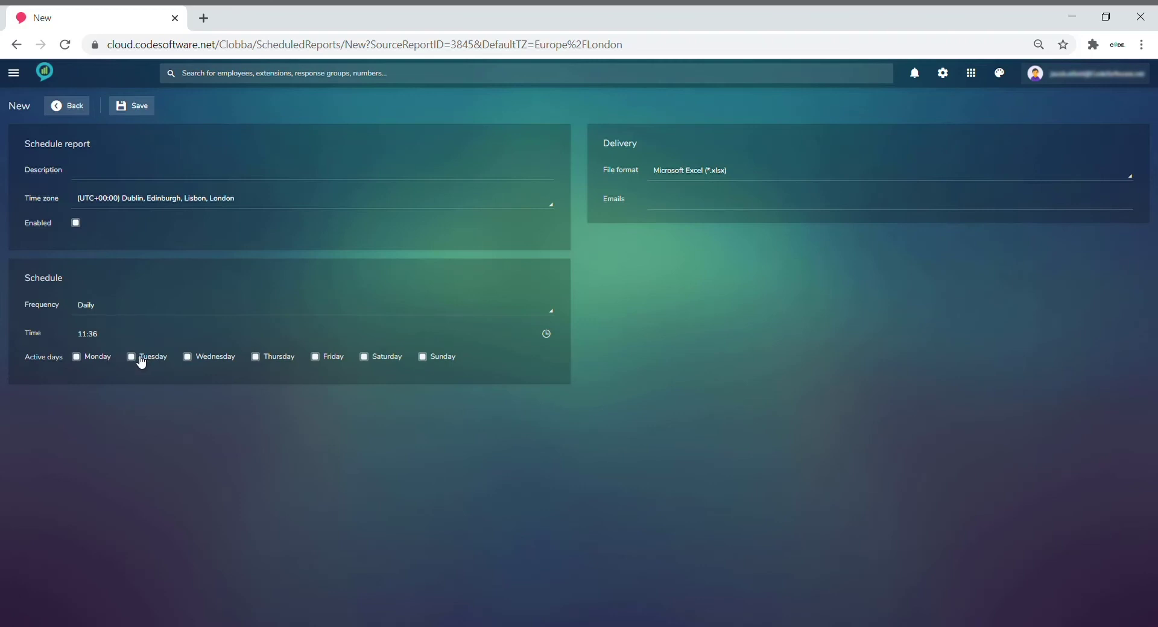
Untick Tuesday through Sunday so Monday is the only active day.
left_click(134, 357)
left_click(185, 356)
left_click(263, 359)
left_click(317, 358)
left_click(366, 358)
left_click(426, 360)
Return to My reports, expand Call Handling and reopen Inbound Summary in the builder.
left_click(70, 107)
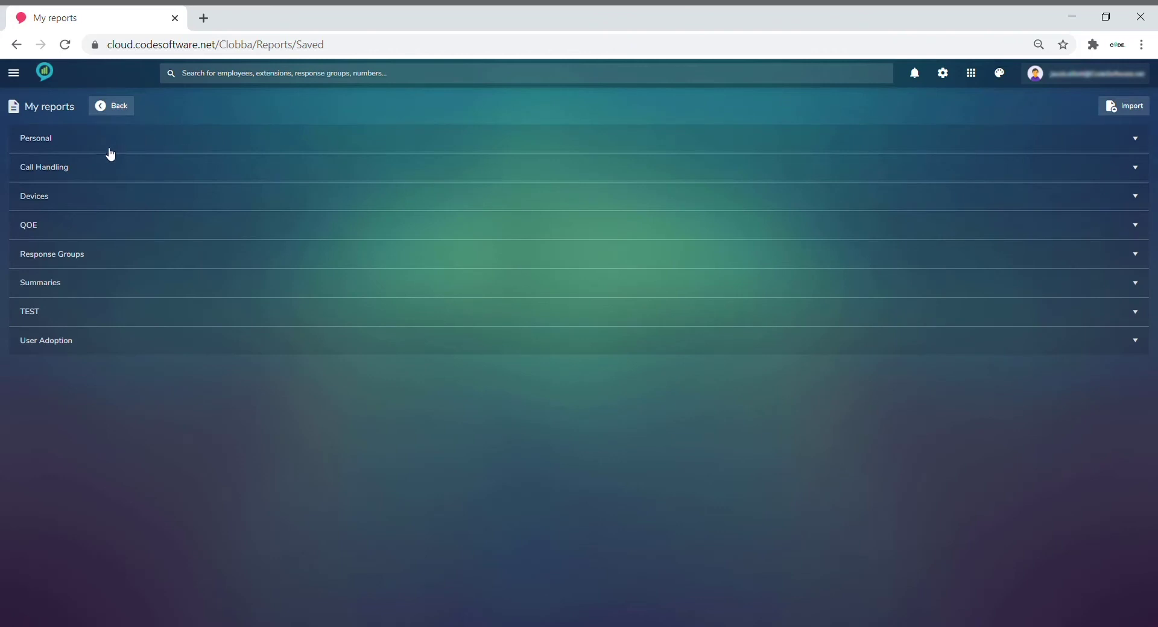
left_click(76, 174)
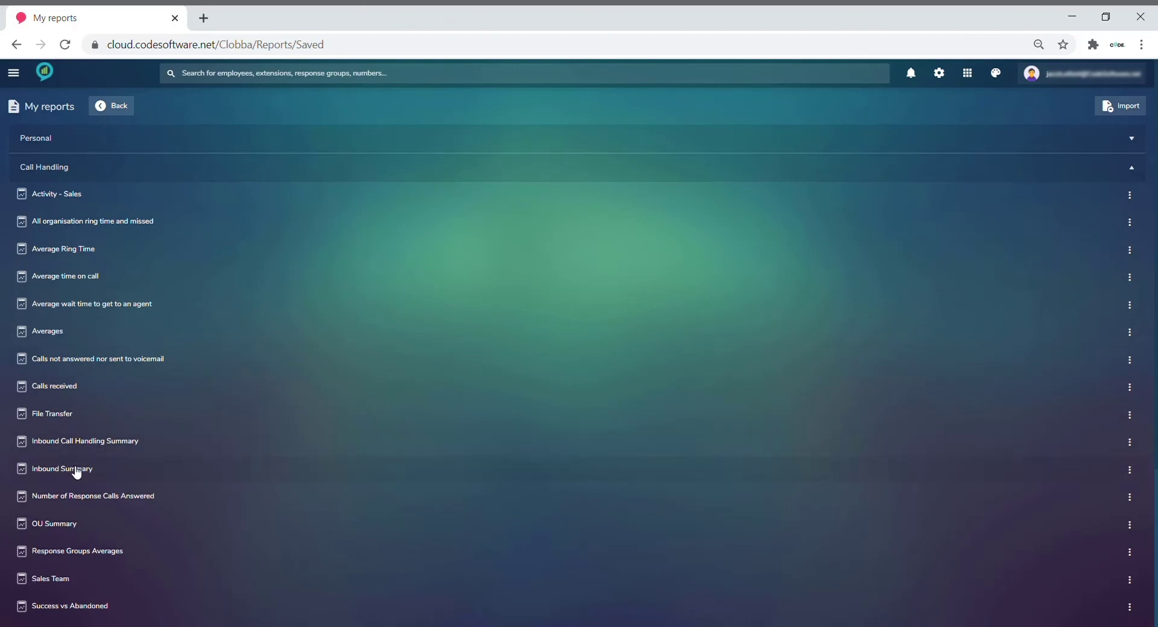
left_click(1130, 470)
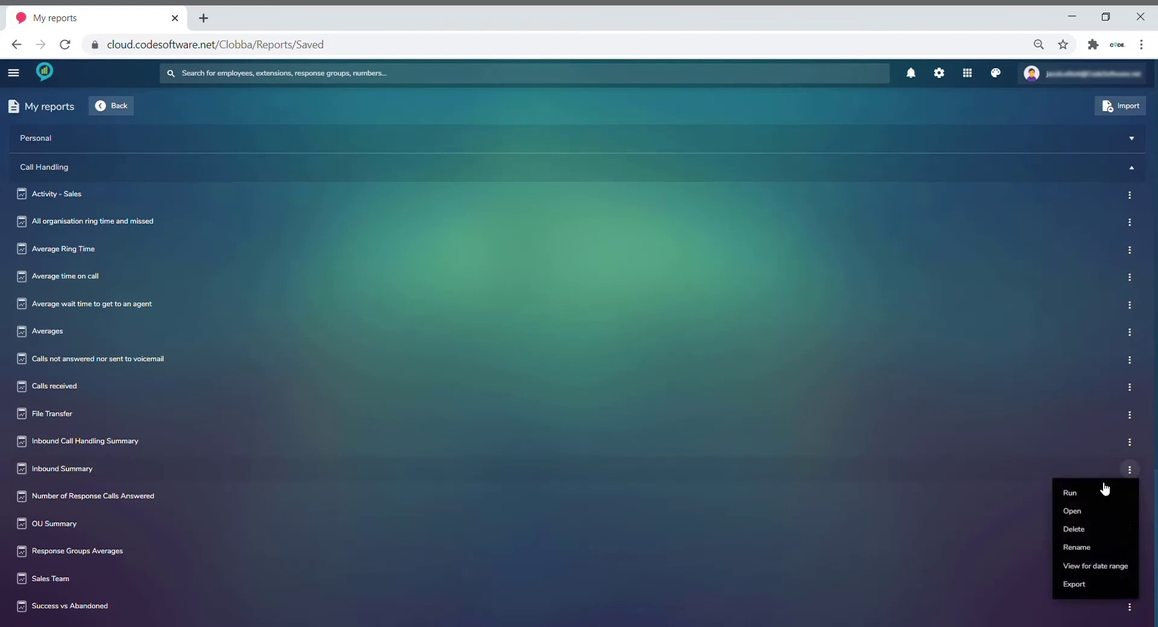
left_click(1072, 511)
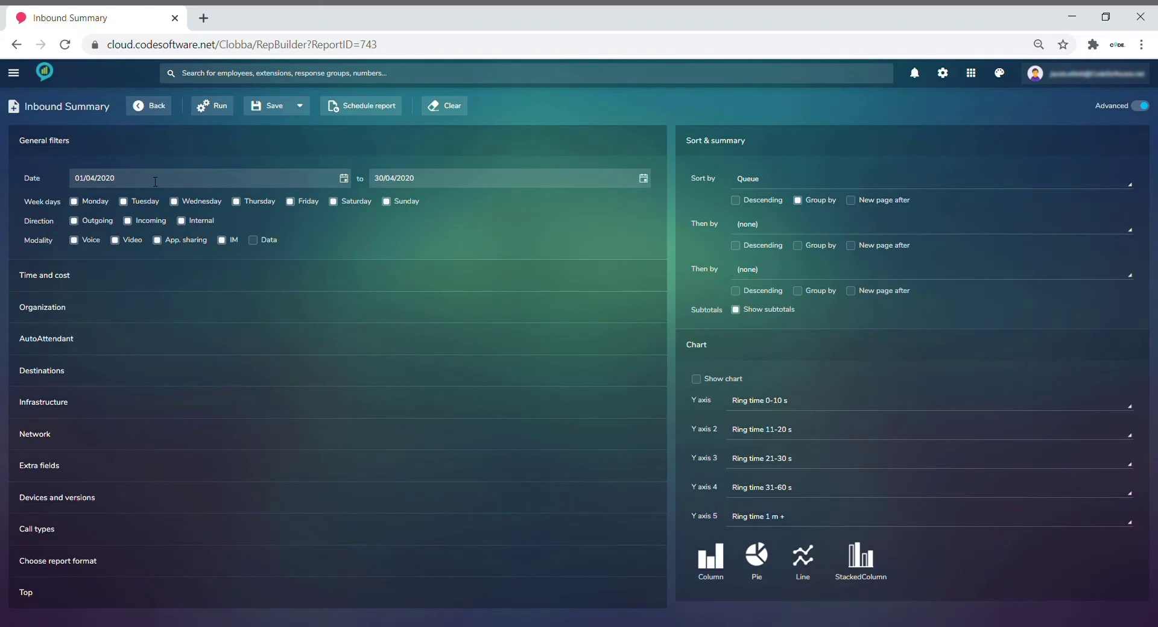
Overwrite the start and end dates with w.
left_click_drag(154, 180, 65, 187)
type("w")
left_click_drag(422, 179, 370, 181)
type("w")
Change both date fields to the shortcut -w.
left_click(106, 184)
type("-w")
key("BackSpace")
type("-w")
Start a new schedule for the report with Daily frequency.
left_click(374, 115)
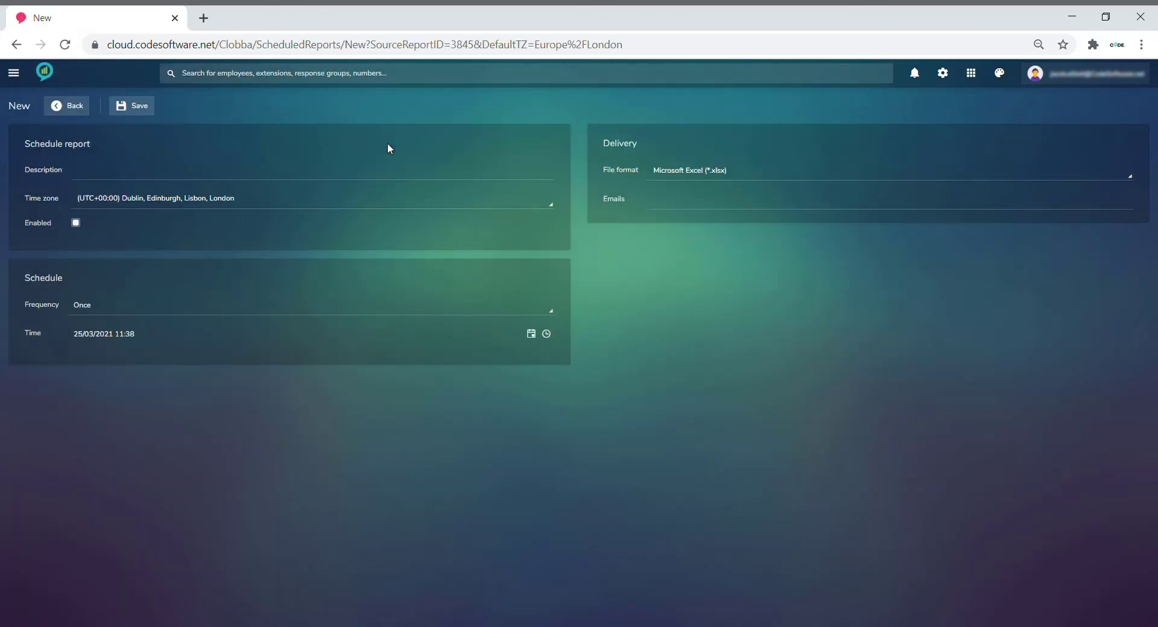
left_click(237, 310)
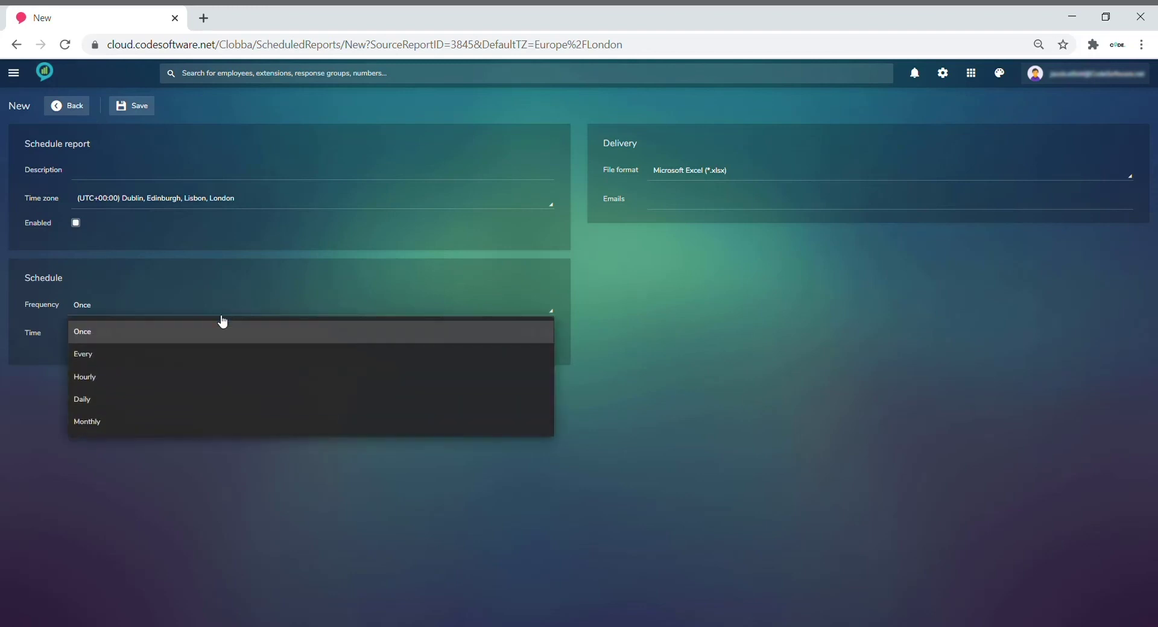
left_click(109, 401)
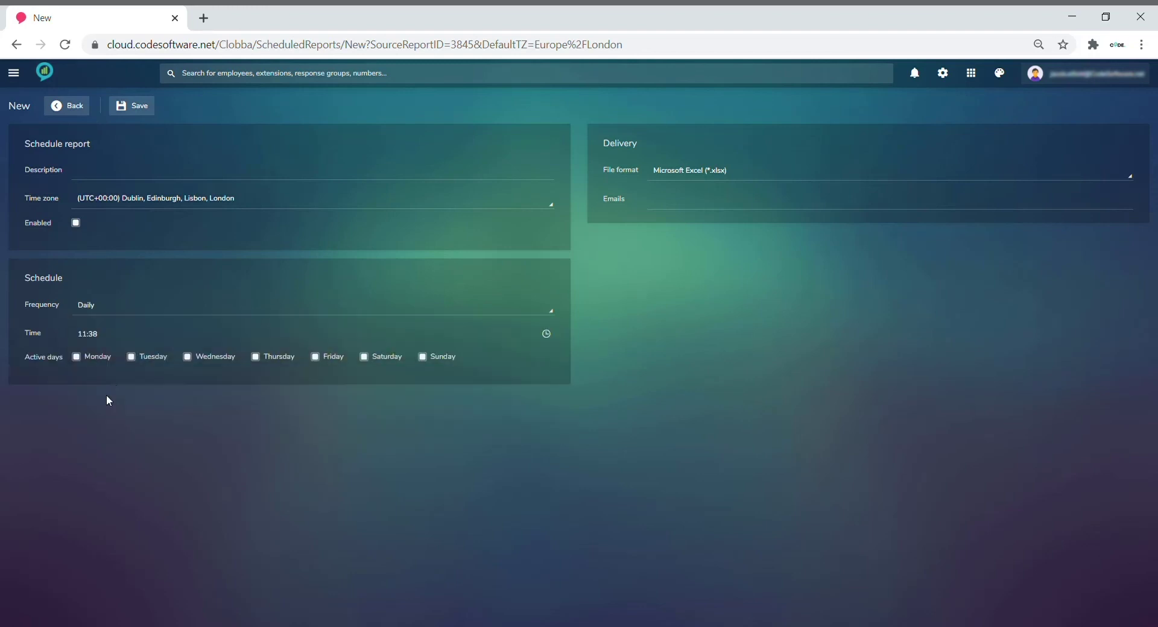
Untick Tuesday through Sunday, leaving Monday as the only active day.
left_click(132, 358)
left_click(187, 357)
left_click(256, 358)
left_click(315, 358)
left_click(365, 358)
left_click(424, 358)
Return to the Inbound Summary builder and enter d-based shortcuts in both date fields.
left_click(77, 110)
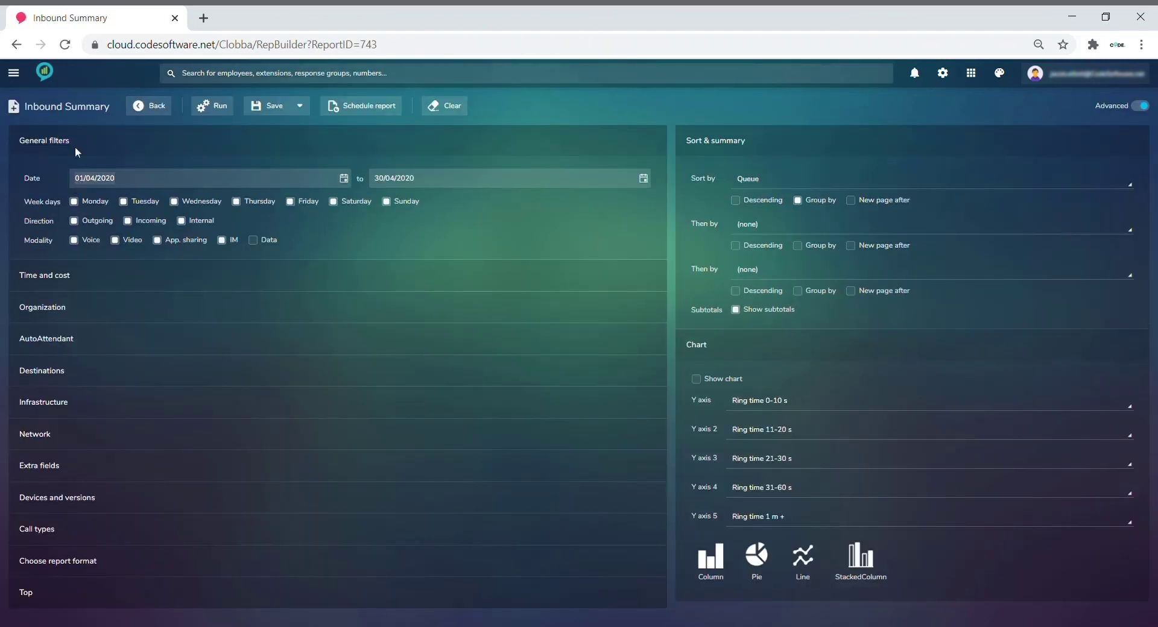
type("d")
key("Tab")
type("d")
key("BackSpace")
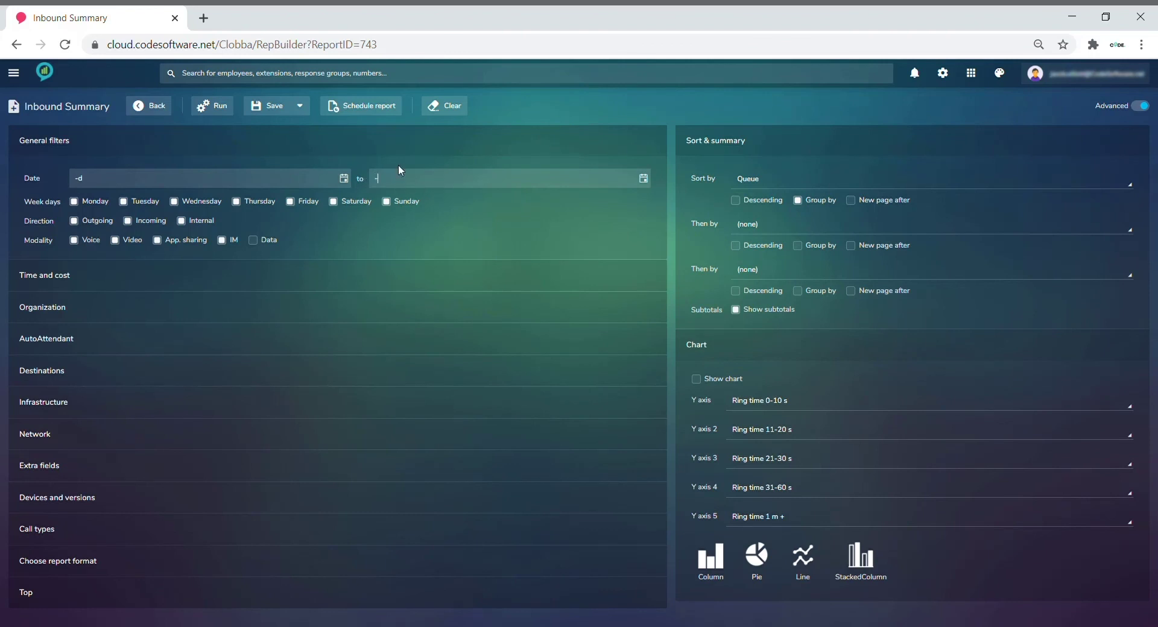